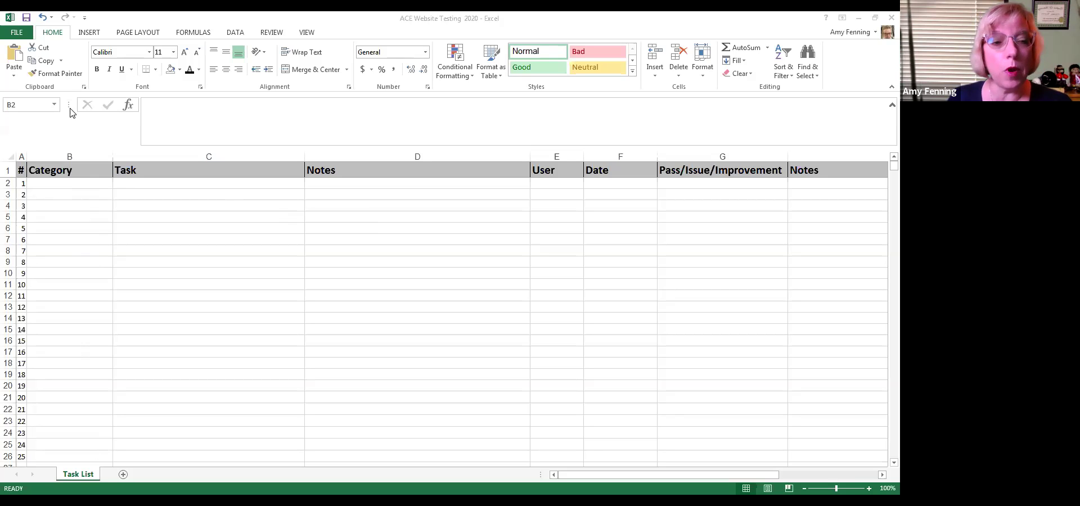
Enter category 'Invoice search' and task 'Looking up an invoice by invoice number' in row 2, then bring up the invoice website
{"action": "left_click", "coordinate": [77, 186]}
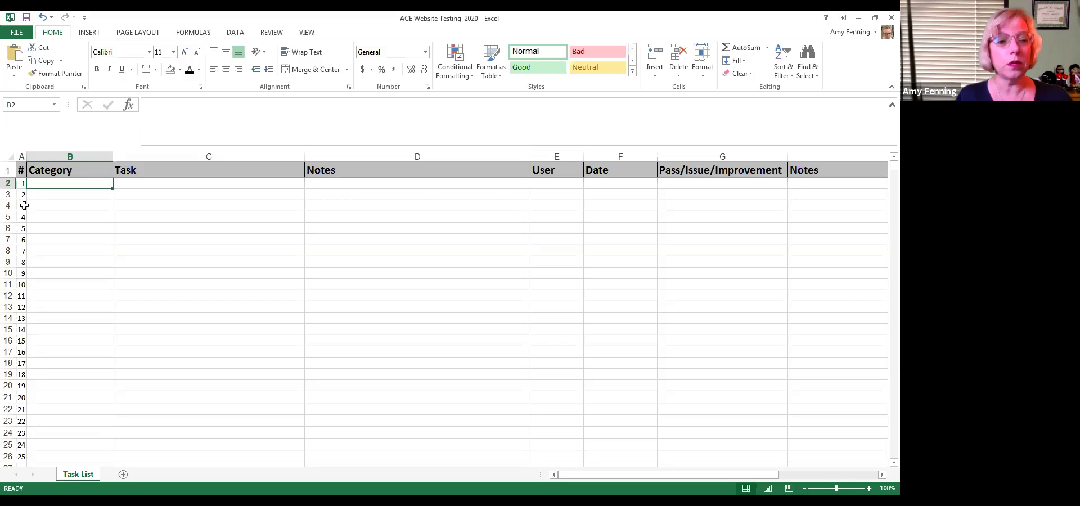
{"action": "type", "text": "Invoice search"}
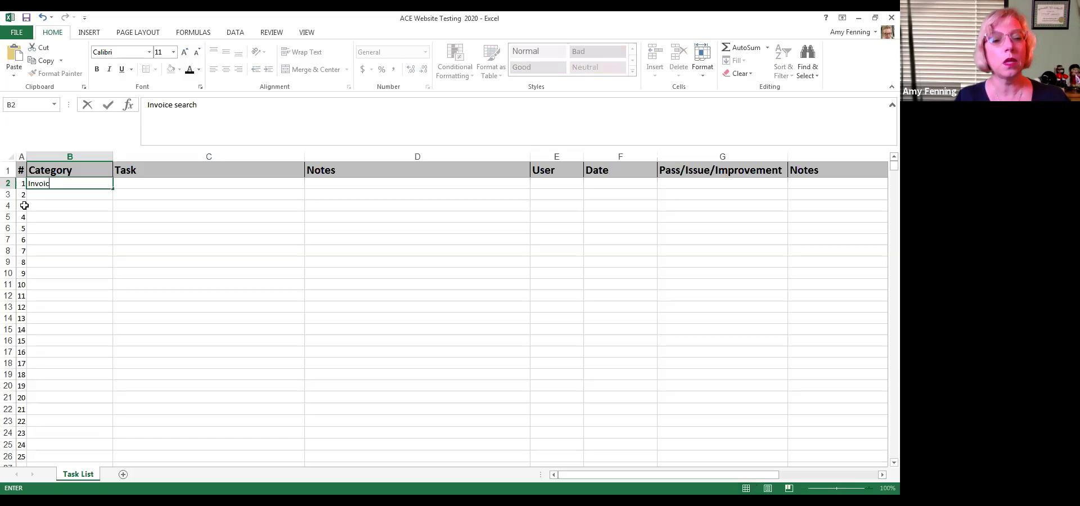
{"action": "key", "text": "Tab"}
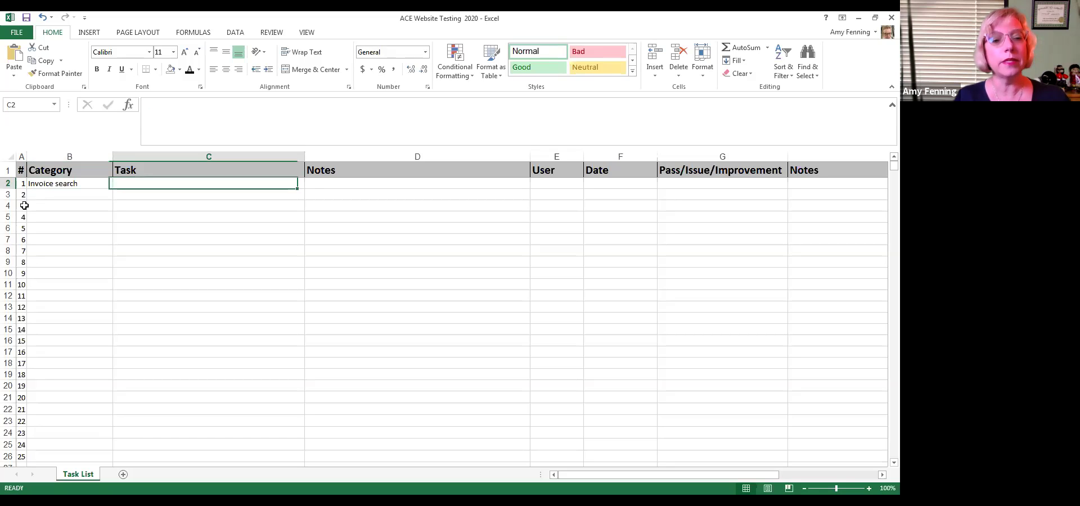
{"action": "type", "text": "Lo"}
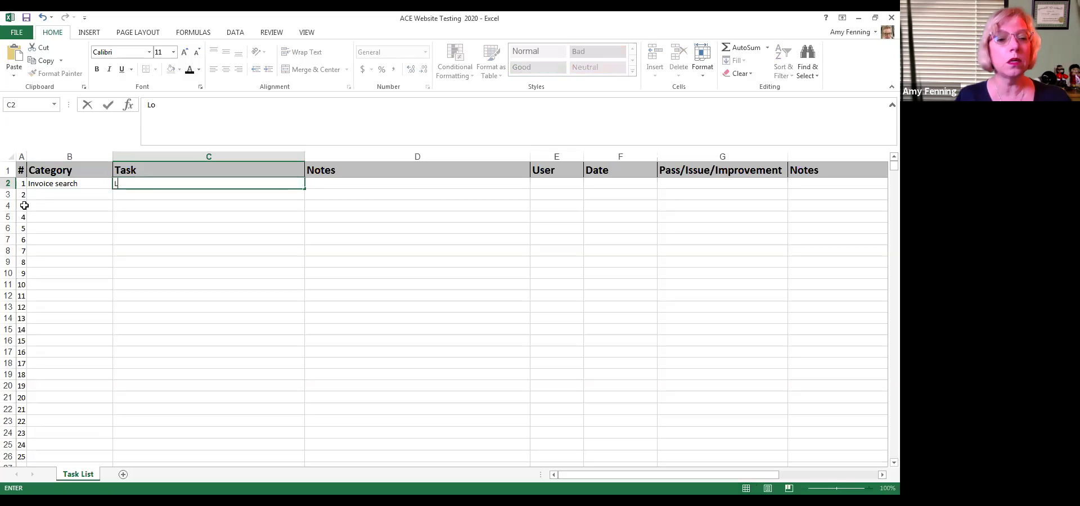
{"action": "type", "text": "oking up an invoic"}
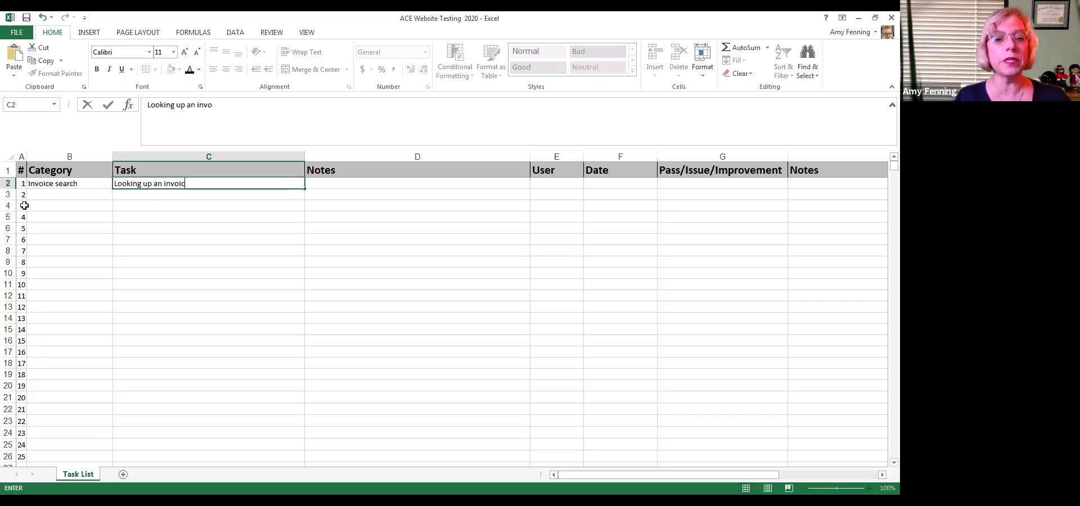
{"action": "type", "text": "e by"}
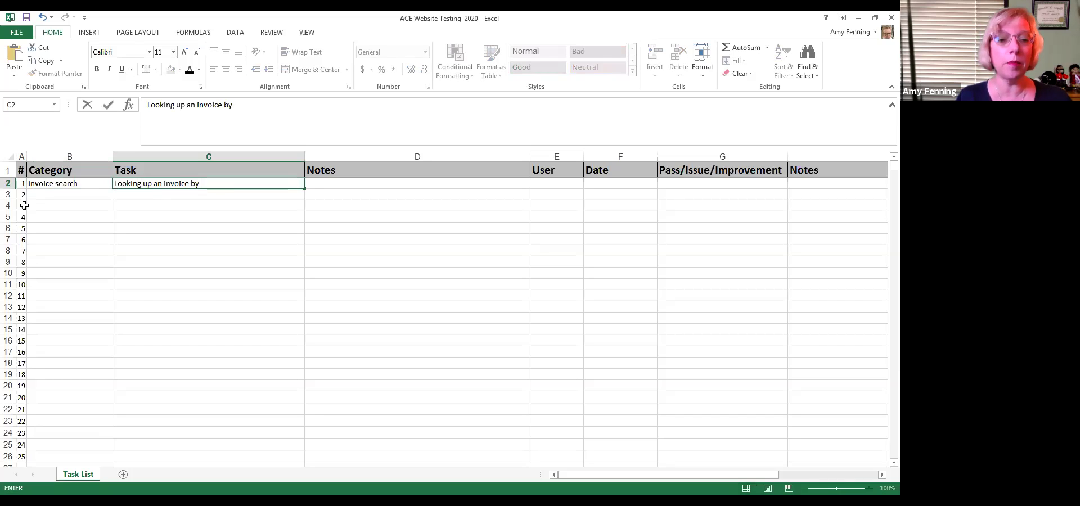
{"action": "type", "text": " invoice"}
{"action": "type", "text": " number"}
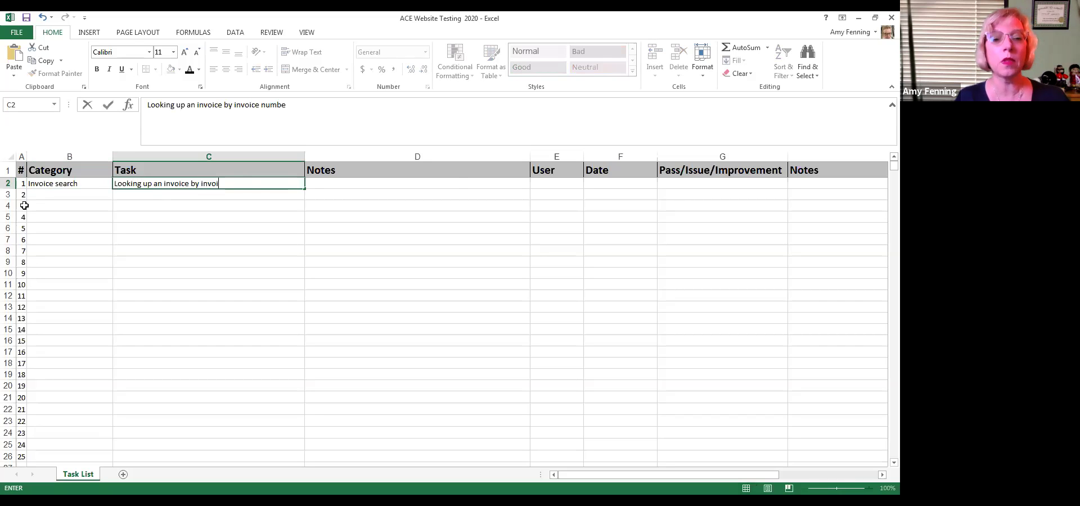
{"action": "key", "text": "Tab"}
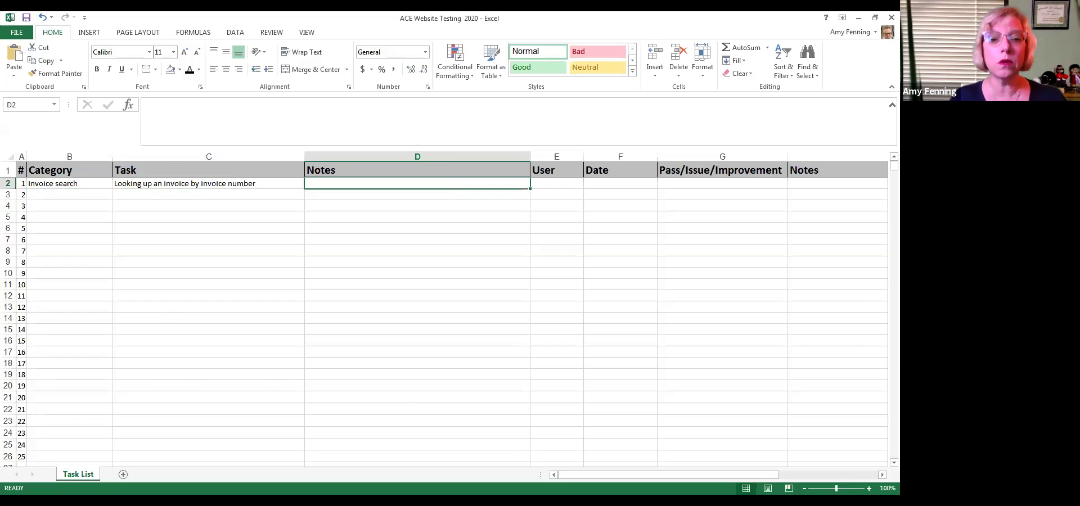
{"action": "key", "text": "alt+Tab"}
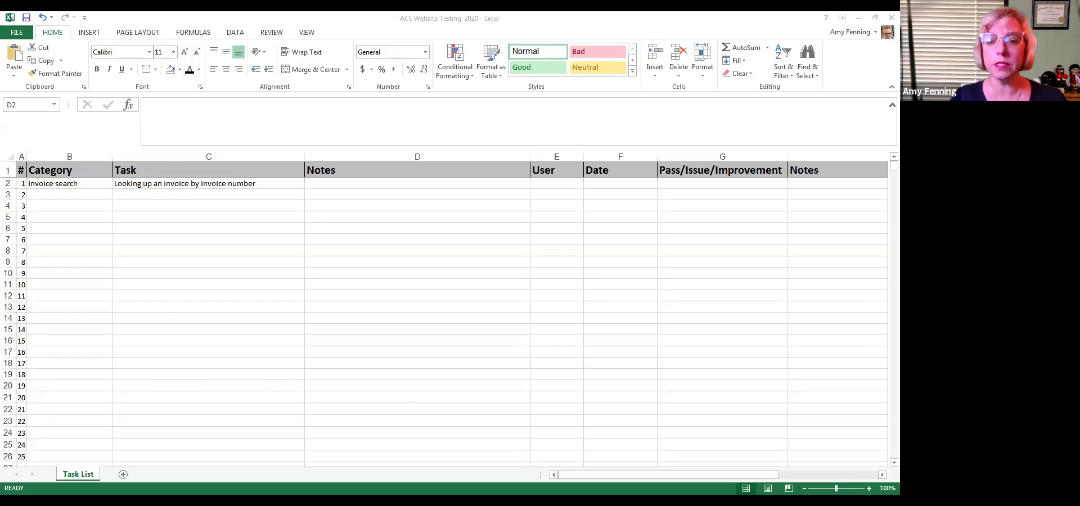
{"action": "key", "text": "alt+Tab"}
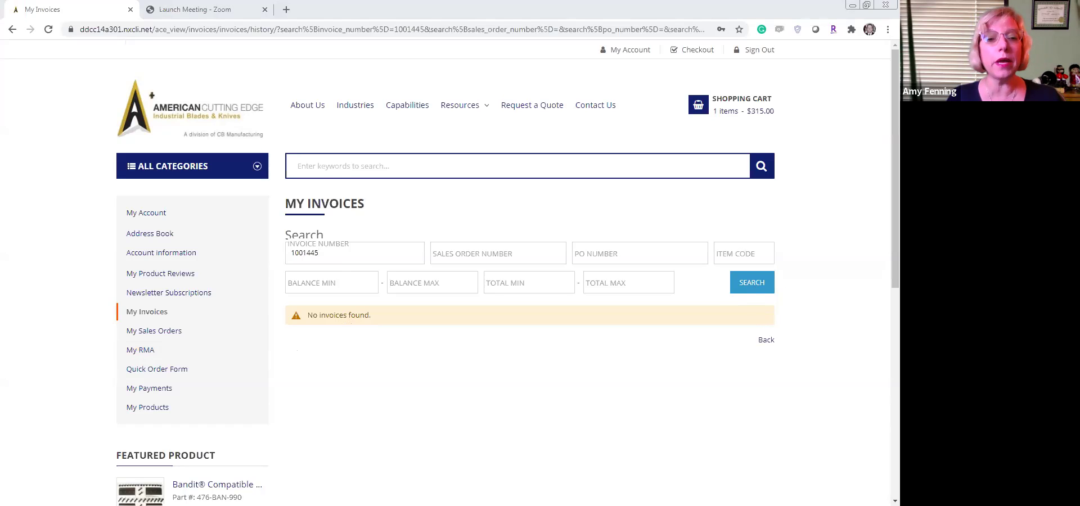
Note 'Searched for invoice 1001445 and it didn't show up' in D2 and enter the tester's name under User
{"action": "key", "text": "alt+Tab"}
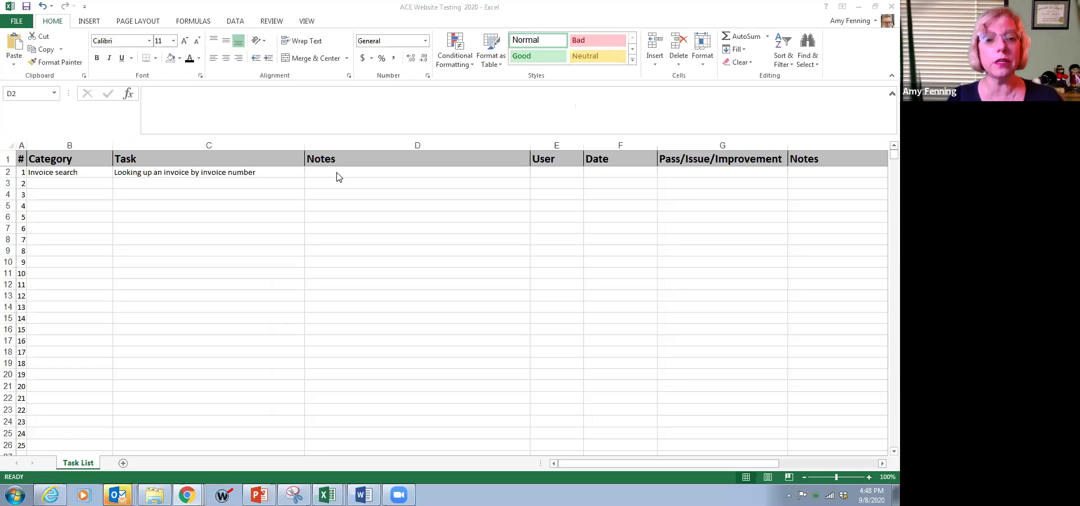
{"action": "left_click", "coordinate": [338, 172]}
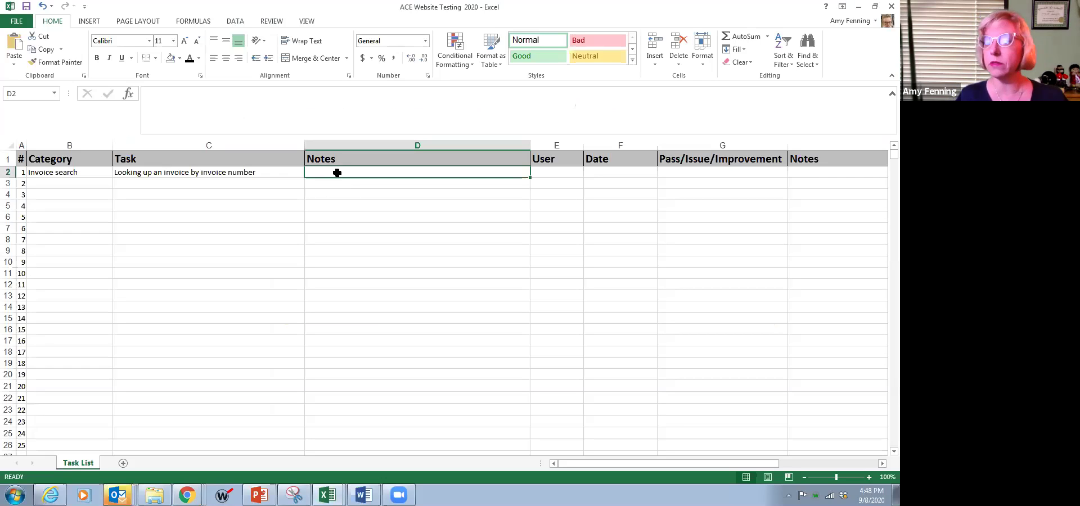
{"action": "type", "text": "Sear"}
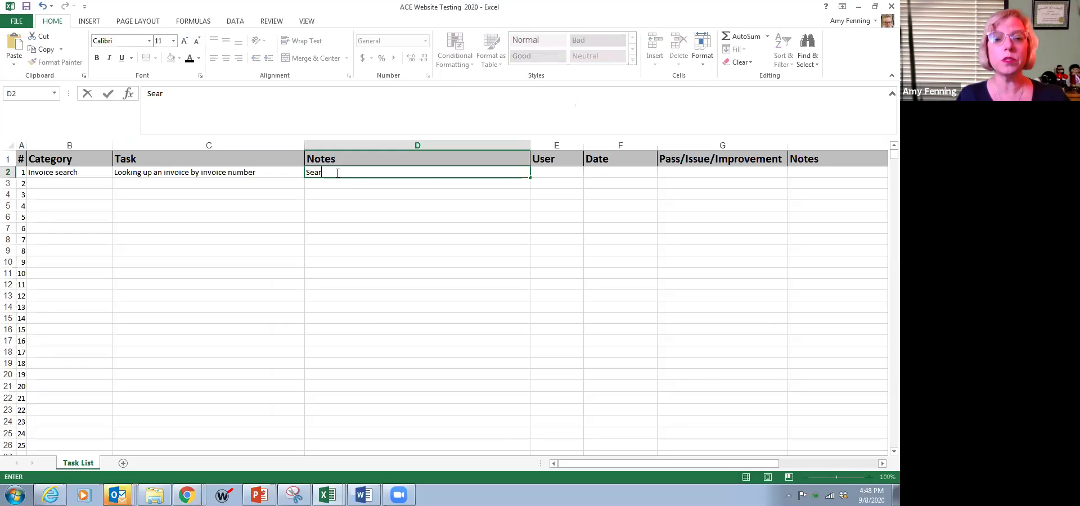
{"action": "type", "text": "ched for invoice "}
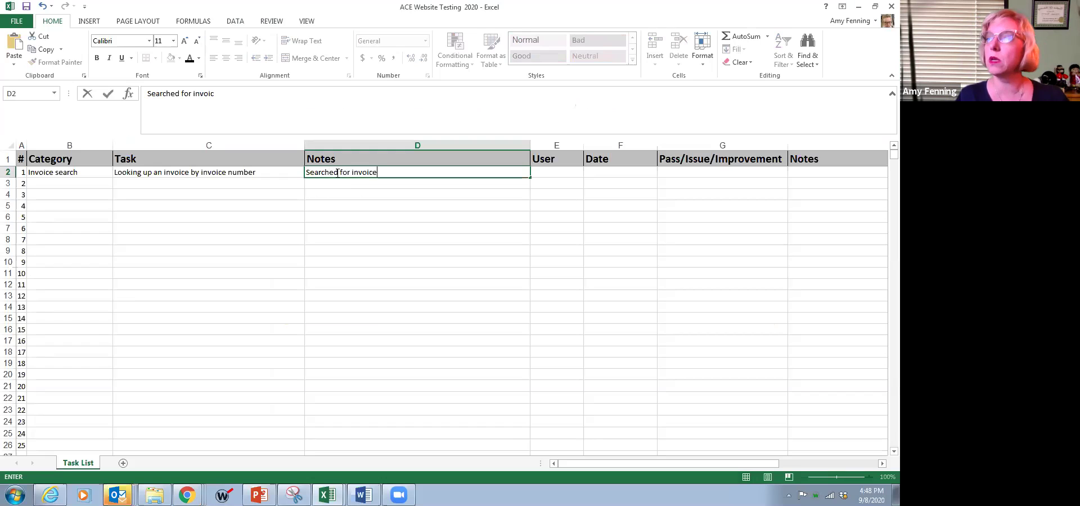
{"action": "type", "text": "100"}
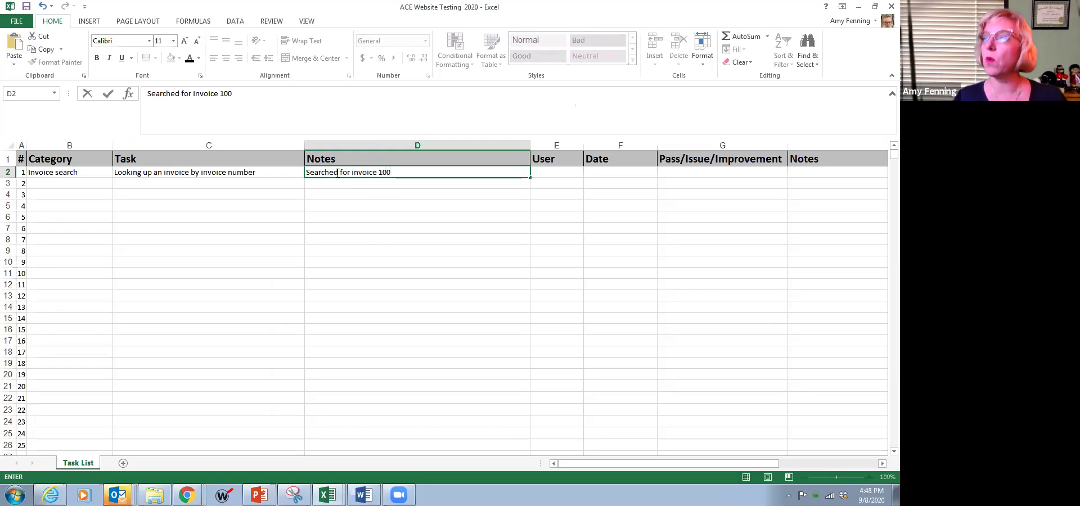
{"action": "type", "text": "1445"}
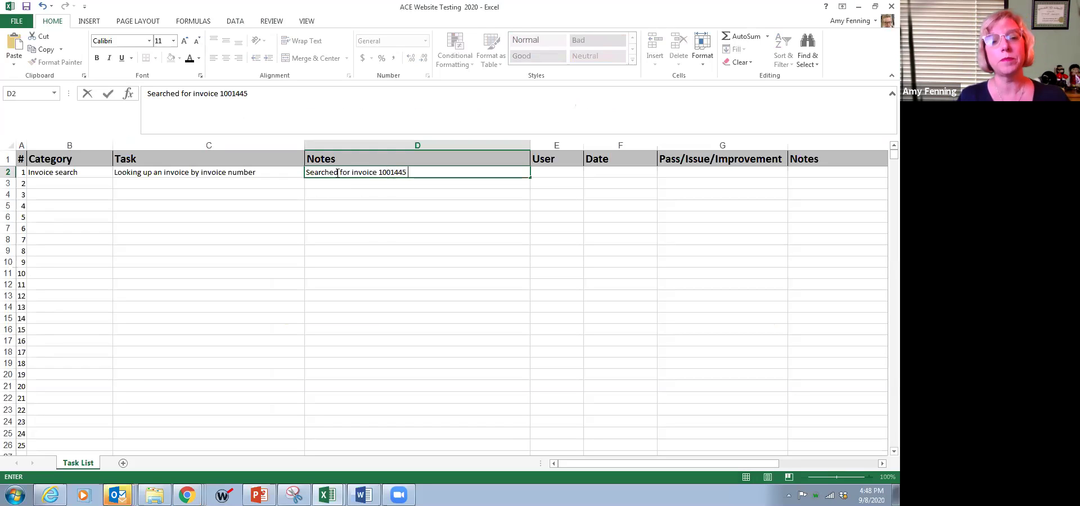
{"action": "type", "text": " and it didn't "}
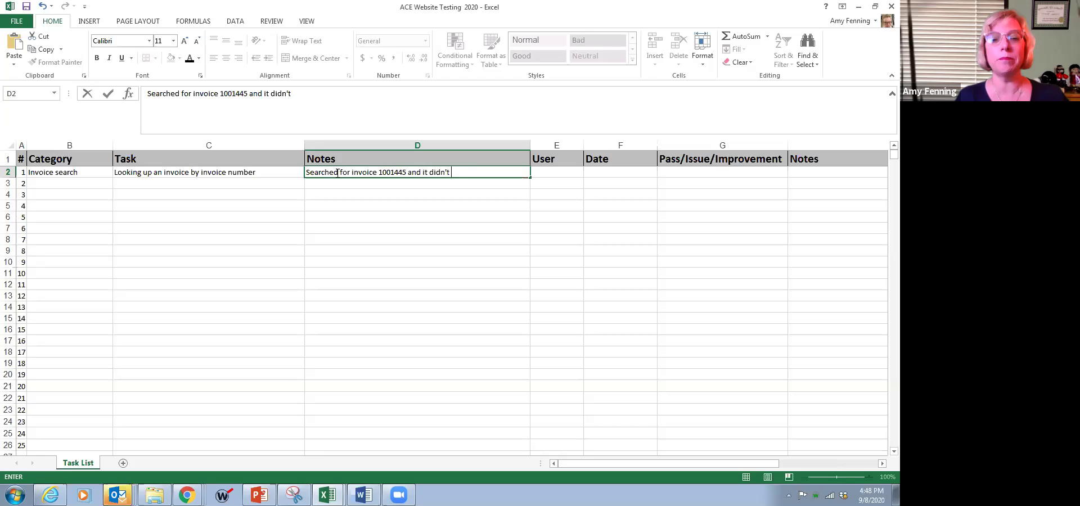
{"action": "type", "text": "show up"}
{"action": "key", "text": "Tab"}
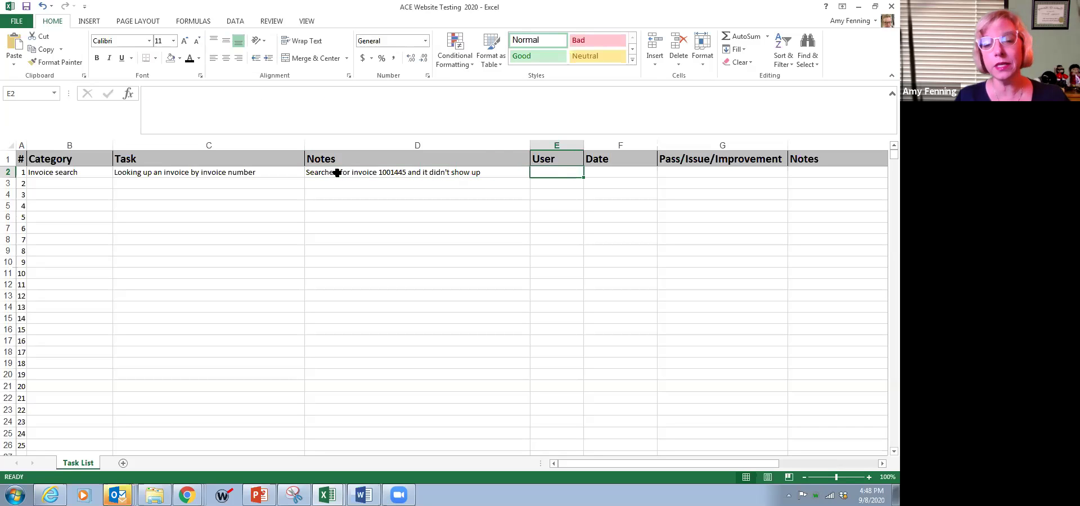
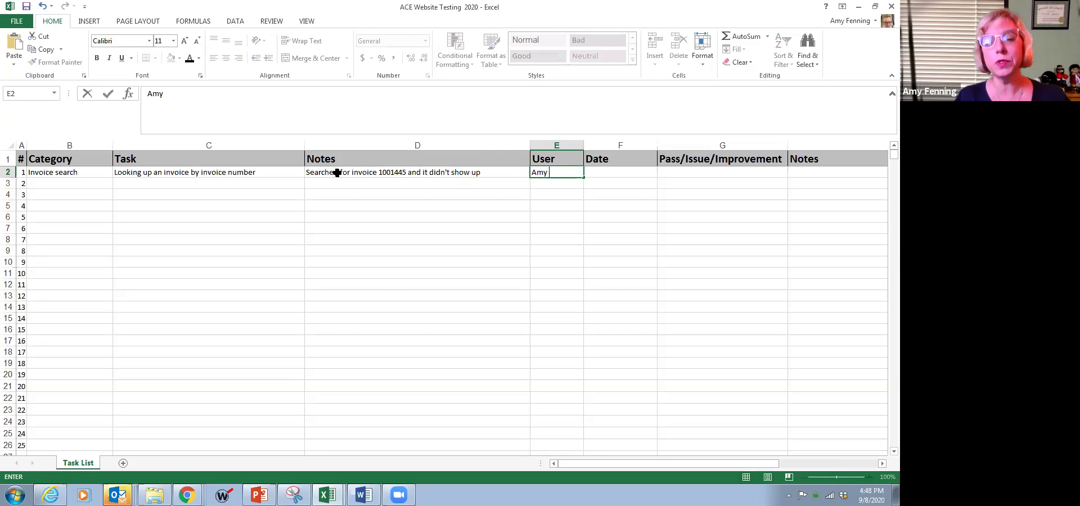
{"action": "key", "text": "Tab"}
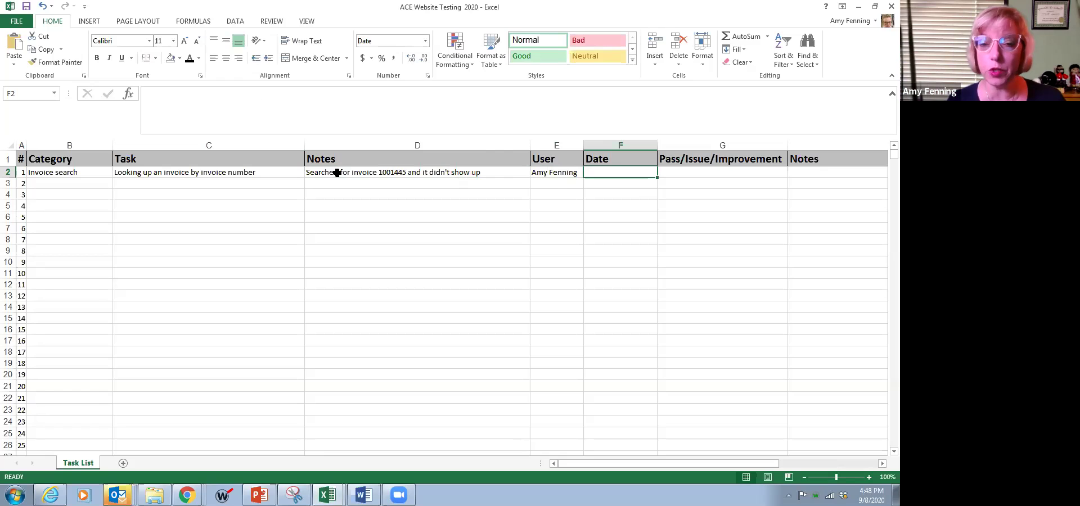
Enter the date 9/8/2020 in F2, correcting the year typo, and mark G2 as Issue
{"action": "type", "text": "9/"}
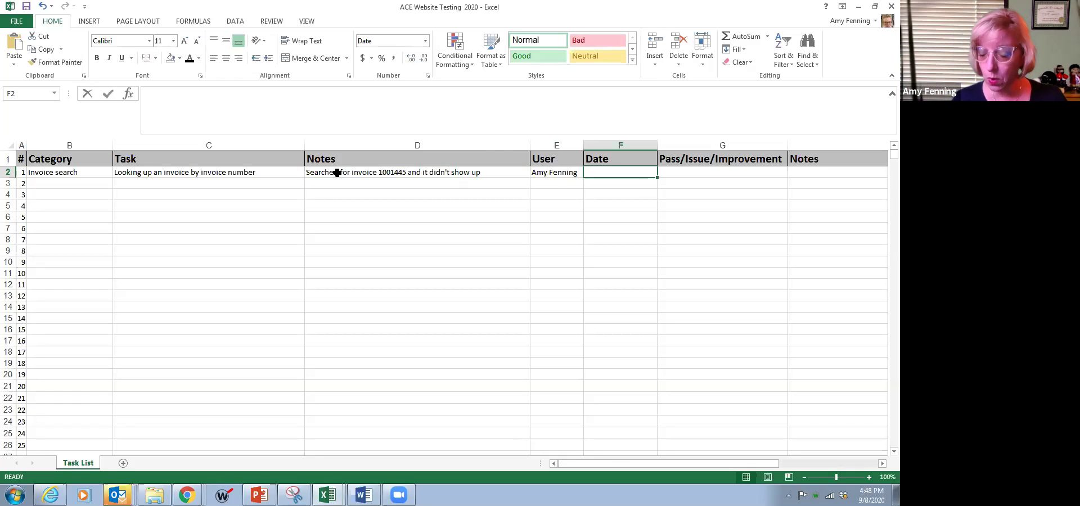
{"action": "type", "text": "8"}
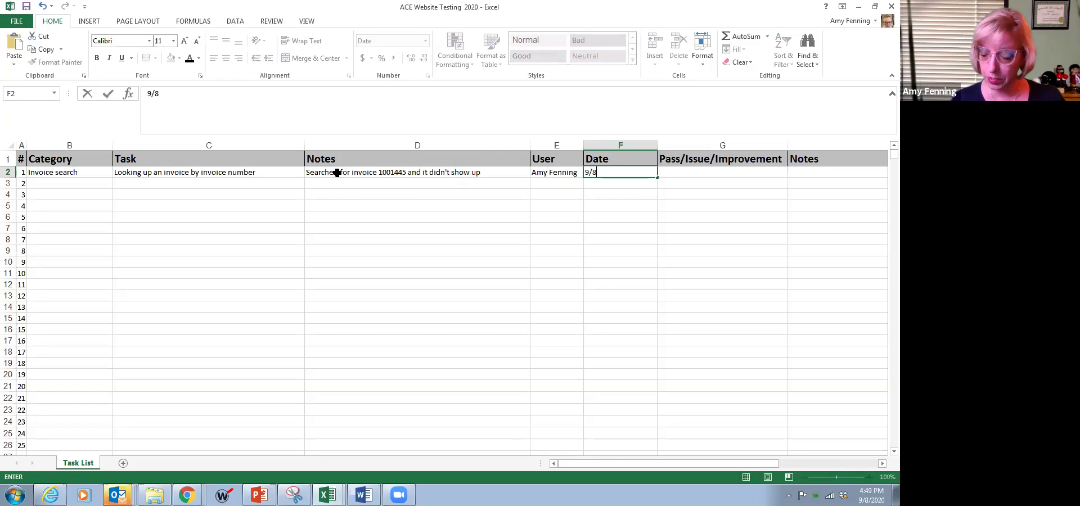
{"action": "type", "text": "/205"}
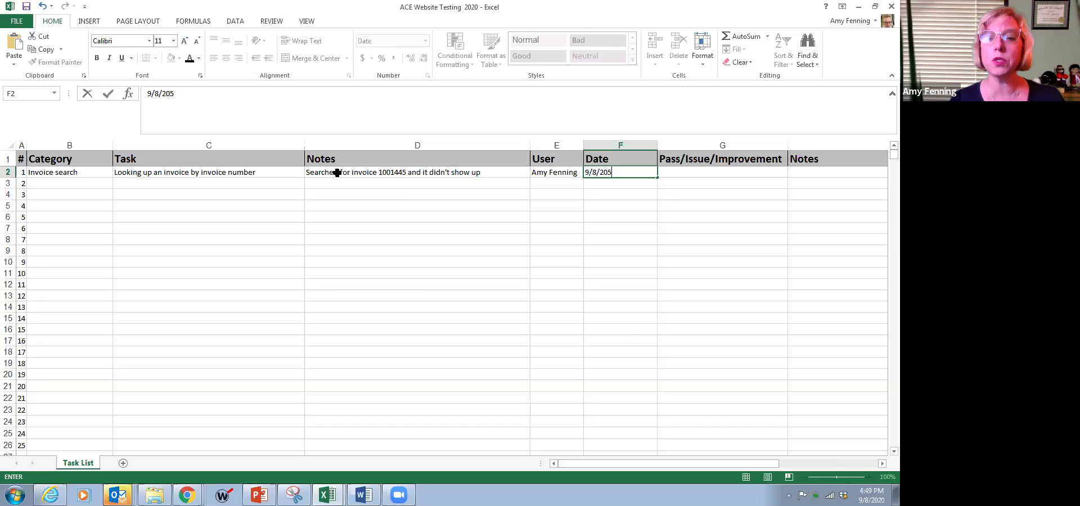
{"action": "key", "text": "BackSpace"}
{"action": "type", "text": "20"}
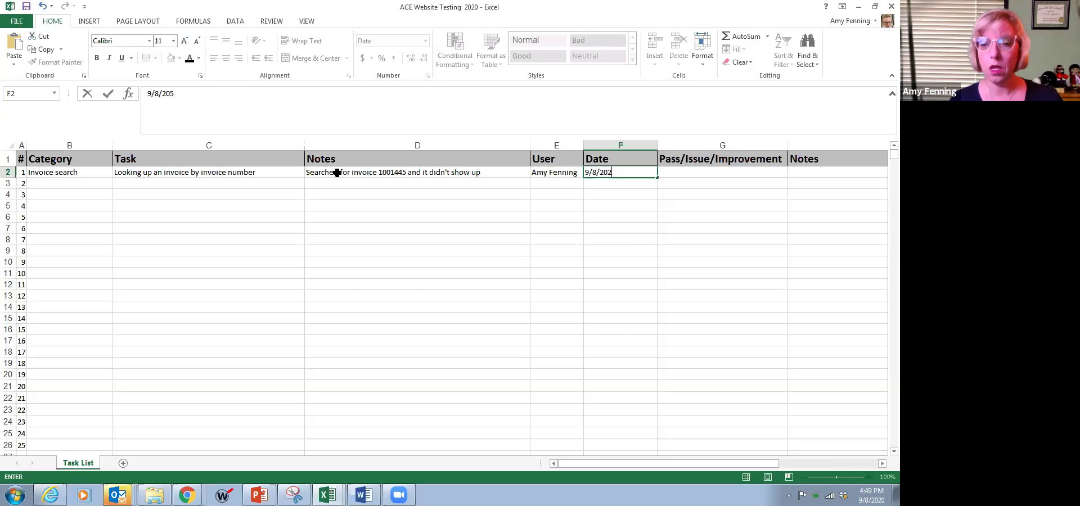
{"action": "key", "text": "Tab"}
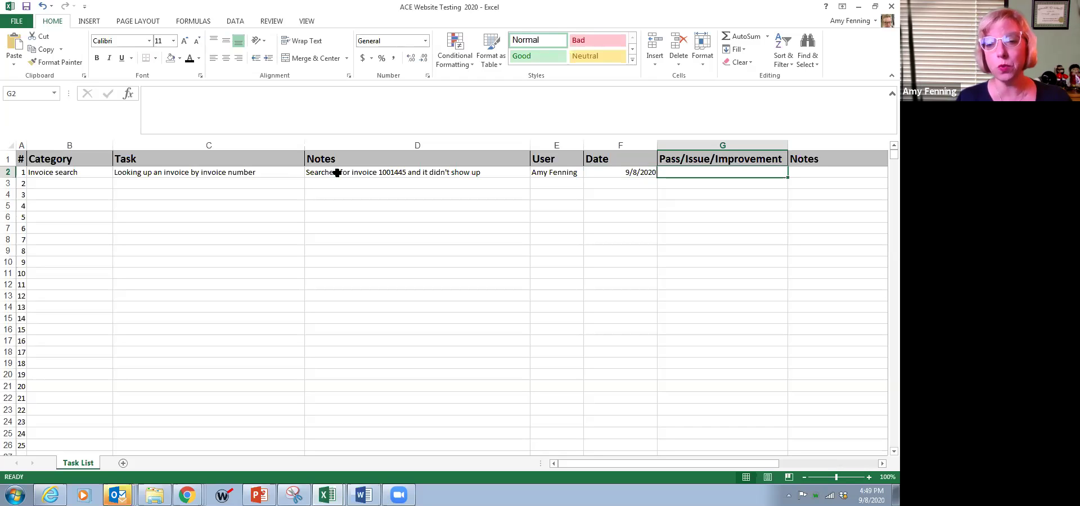
{"action": "type", "text": "Issue"}
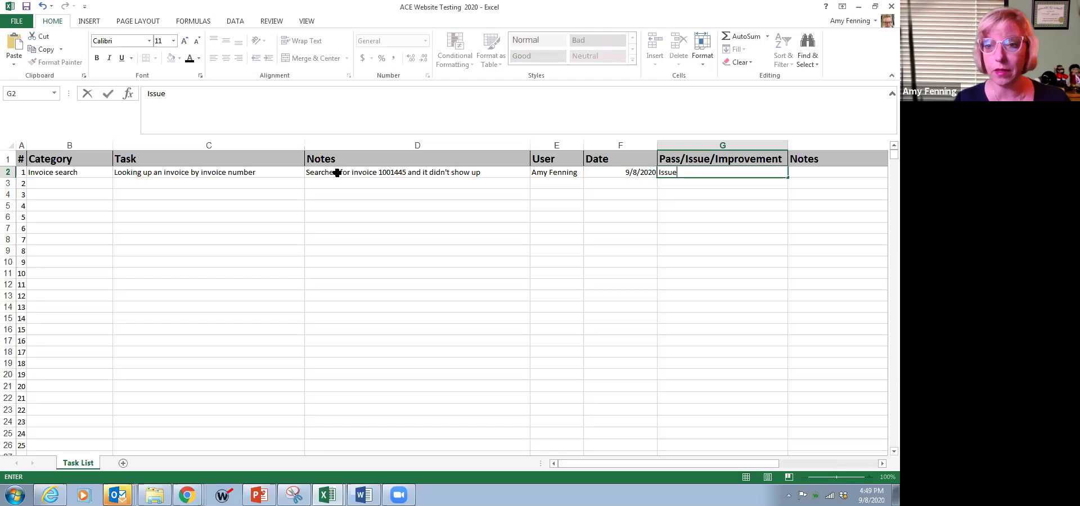
{"action": "key", "text": "Tab"}
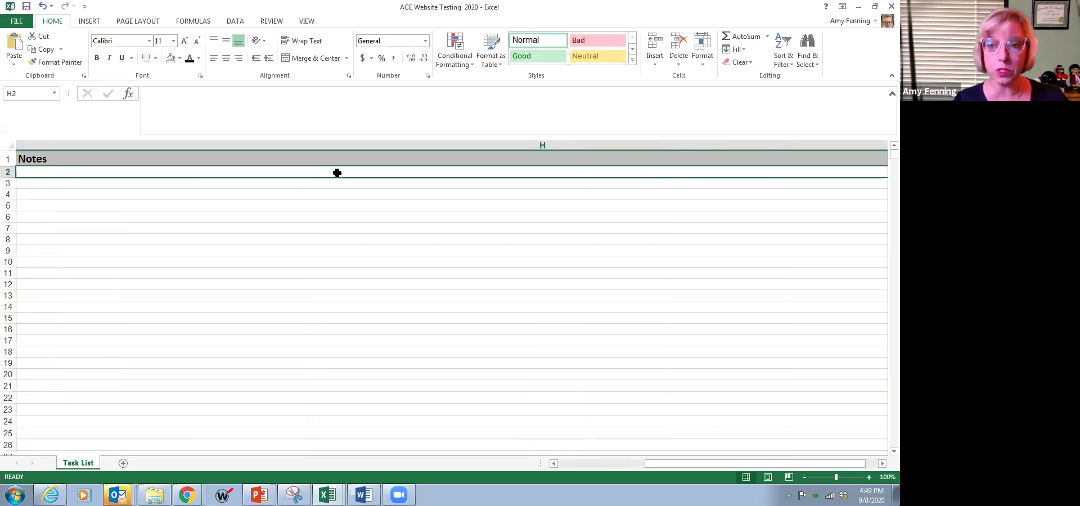
{"action": "key", "text": "Left"}
{"action": "key", "text": "Left"}
{"action": "key", "text": "Left"}
{"action": "key", "text": "Left"}
{"action": "key", "text": "Left"}
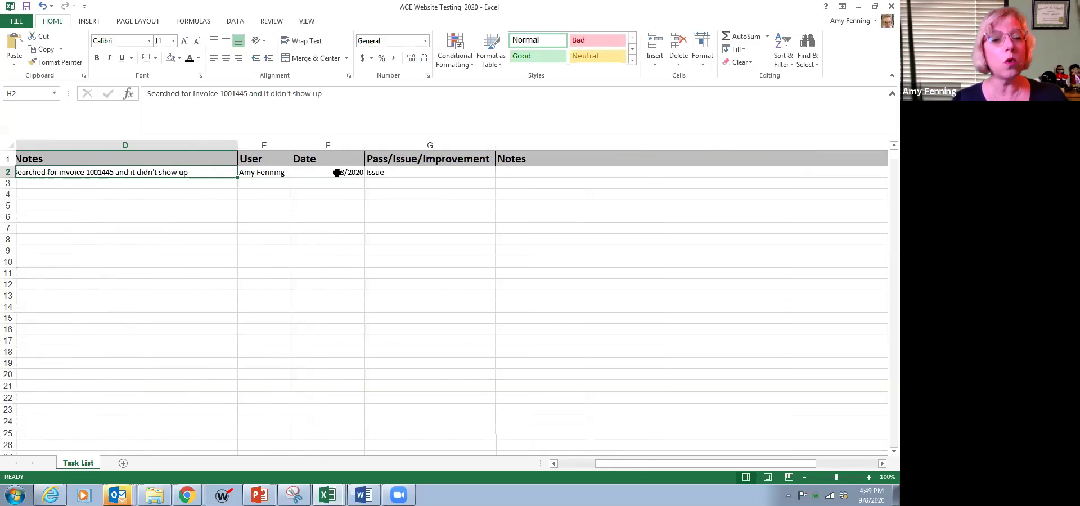
{"action": "key", "text": "Left"}
{"action": "key", "text": "Left"}
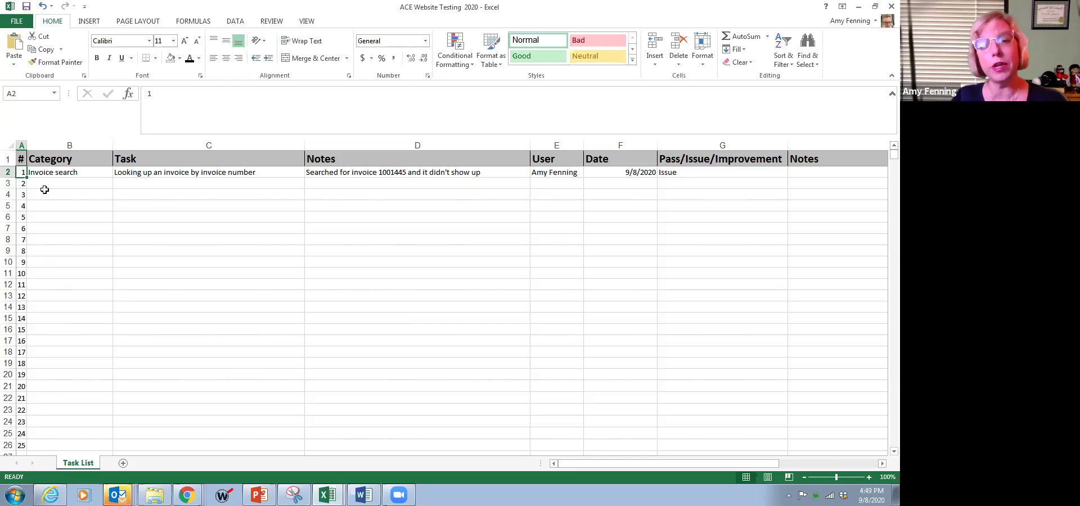
{"action": "left_click", "coordinate": [75, 185]}
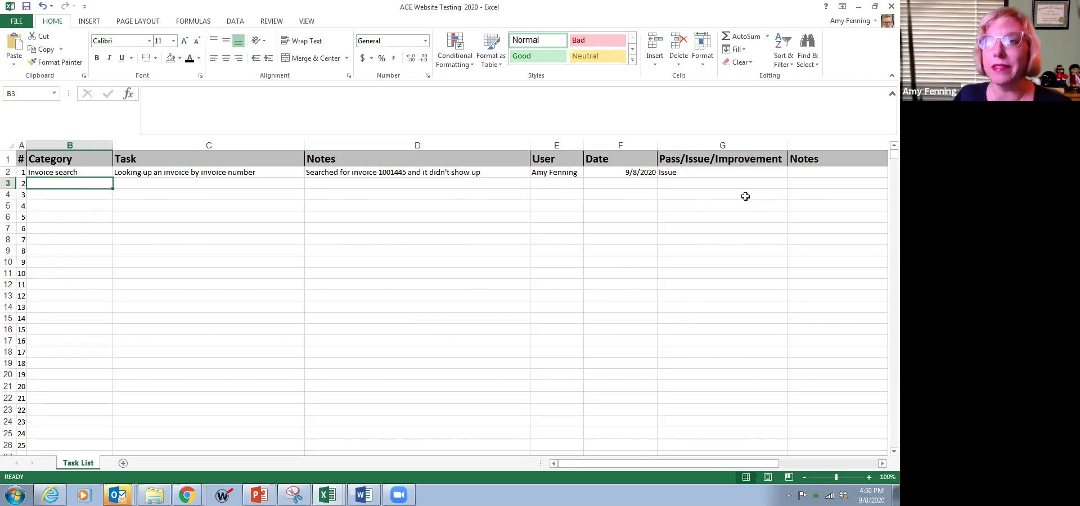
{"action": "left_click", "coordinate": [704, 172]}
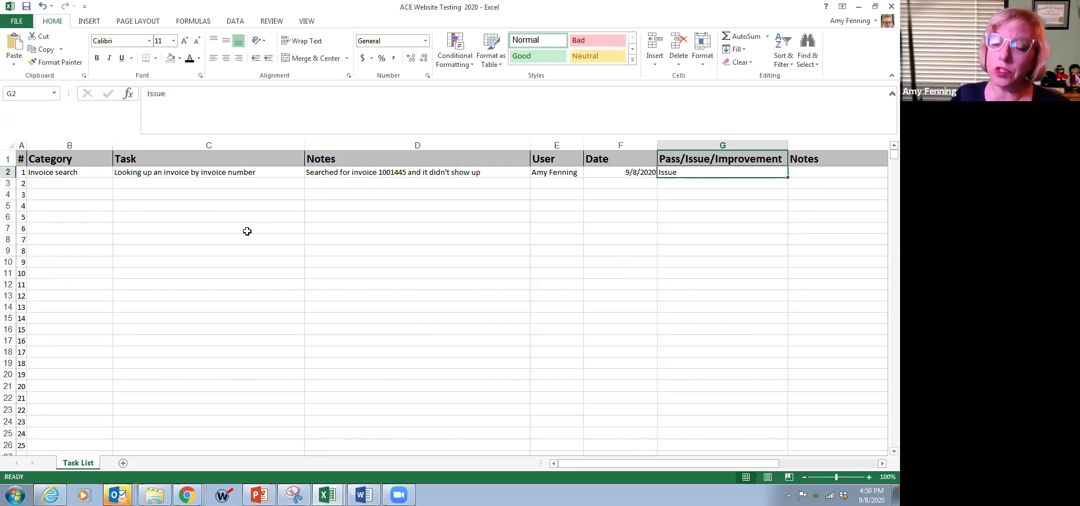
{"action": "left_click", "coordinate": [89, 170]}
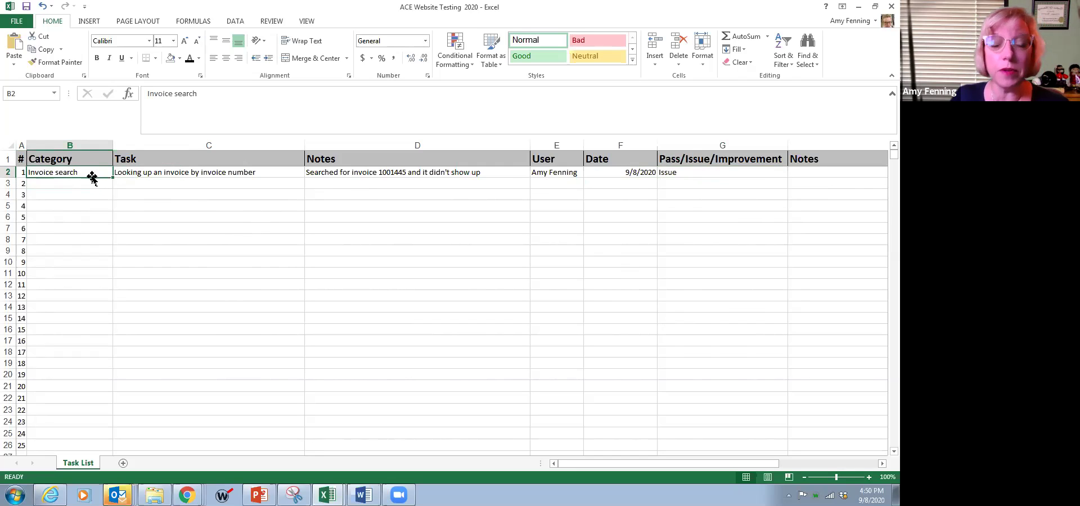